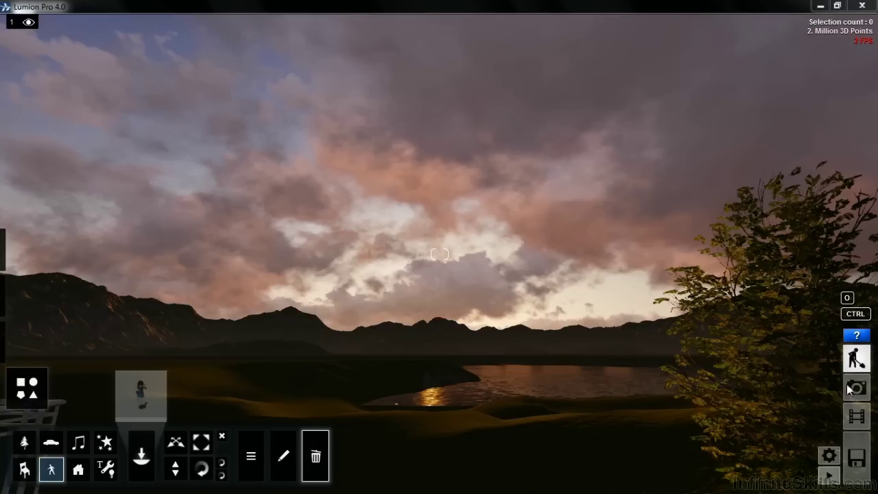
Step: Switch to Movie mode, record a new clip, and capture the dusk lake view as keyframe one
click(857, 416)
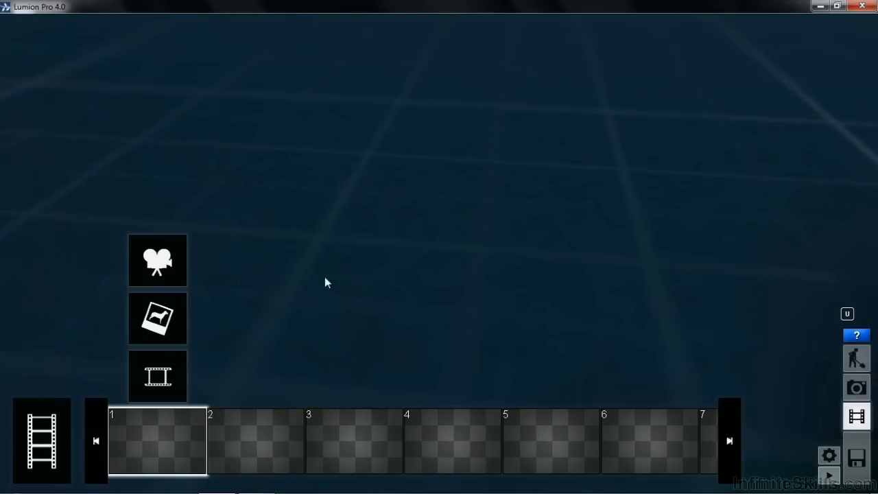
click(164, 263)
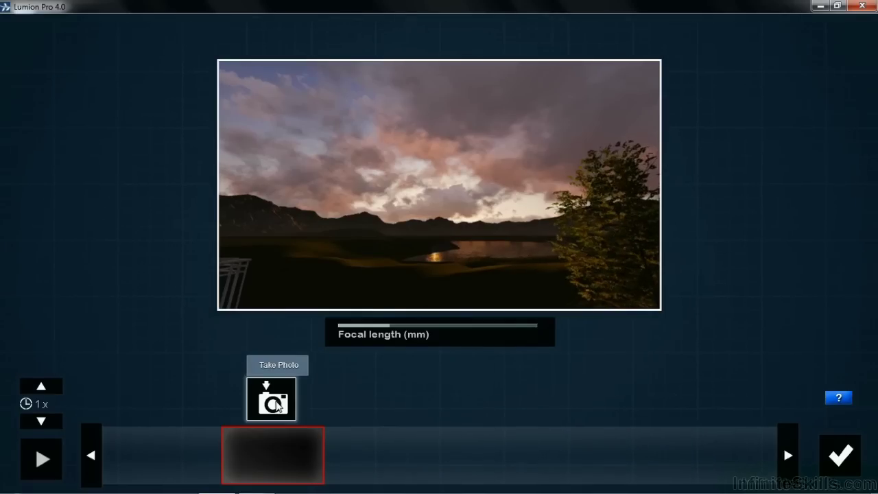
click(277, 407)
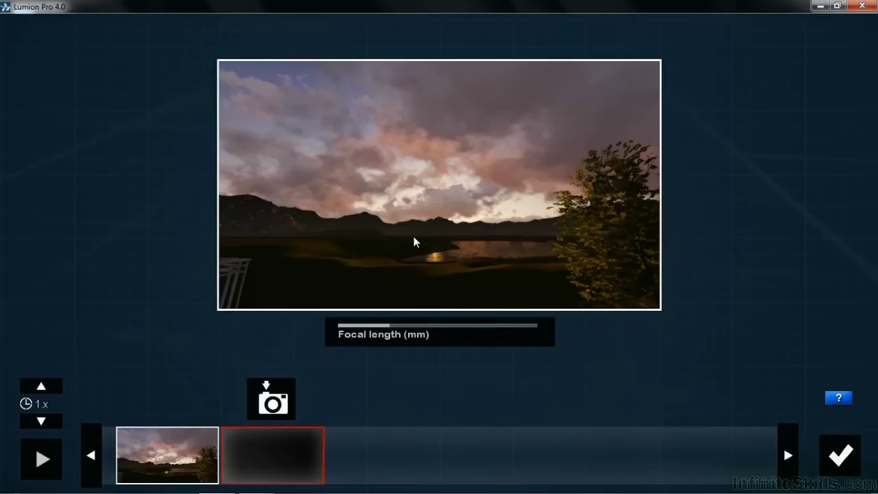
Step: Move the camera forward past the tree and capture a closer lake keyframe
key(w)
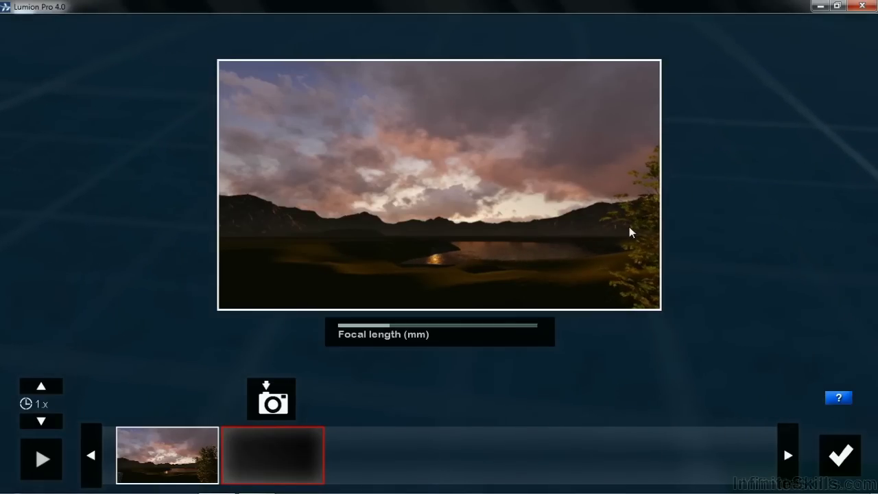
key(w)
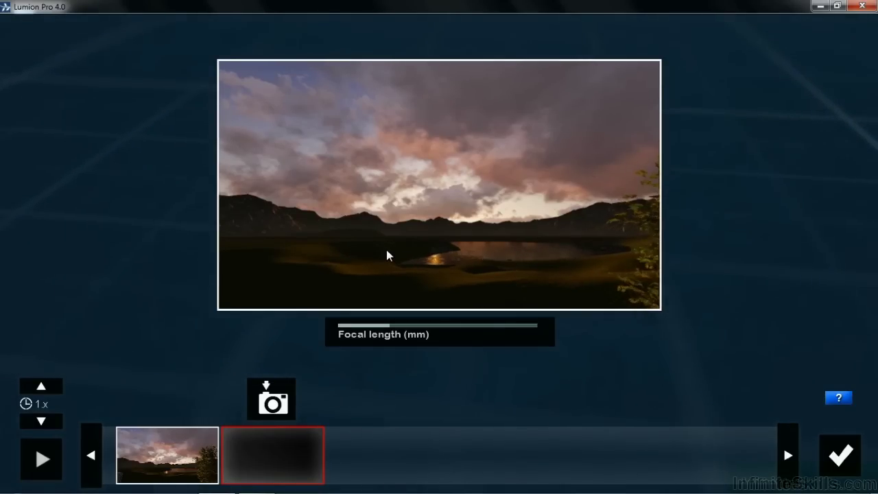
key(w)
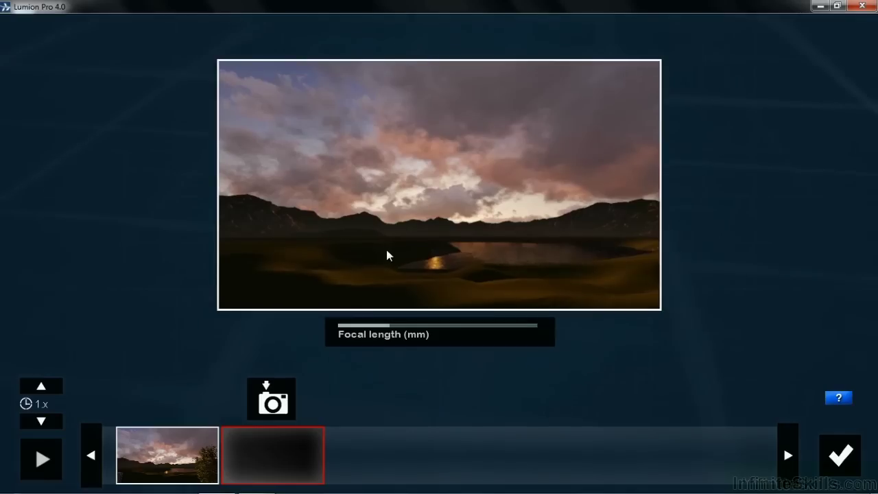
click(281, 395)
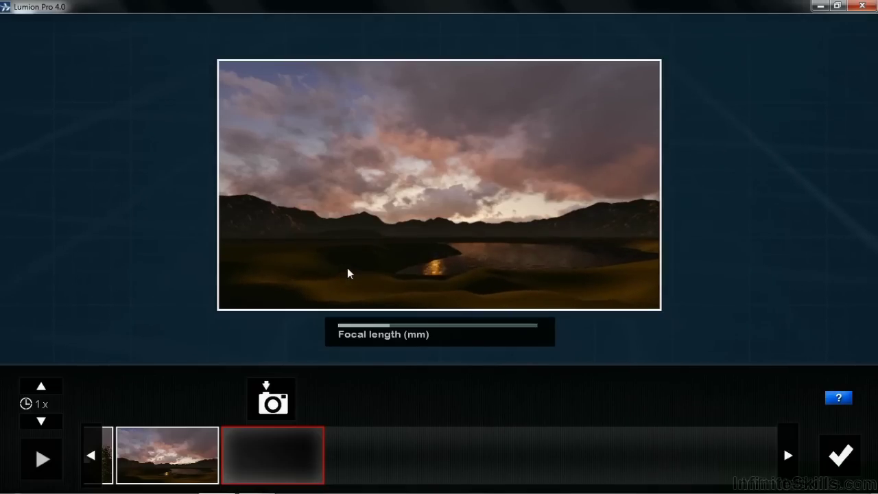
Step: Turn the camera left toward the mountains and far shore and capture a third keyframe
right_drag(362, 249, 362, 249)
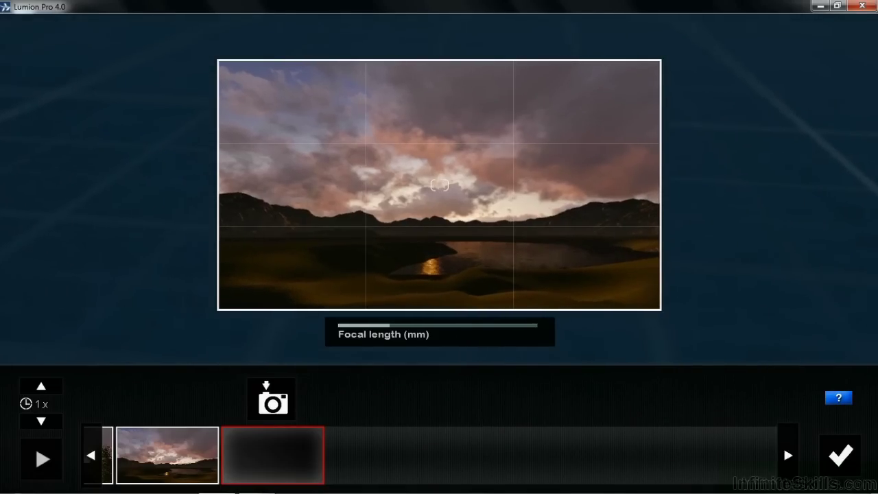
right_drag(362, 249, 222, 249)
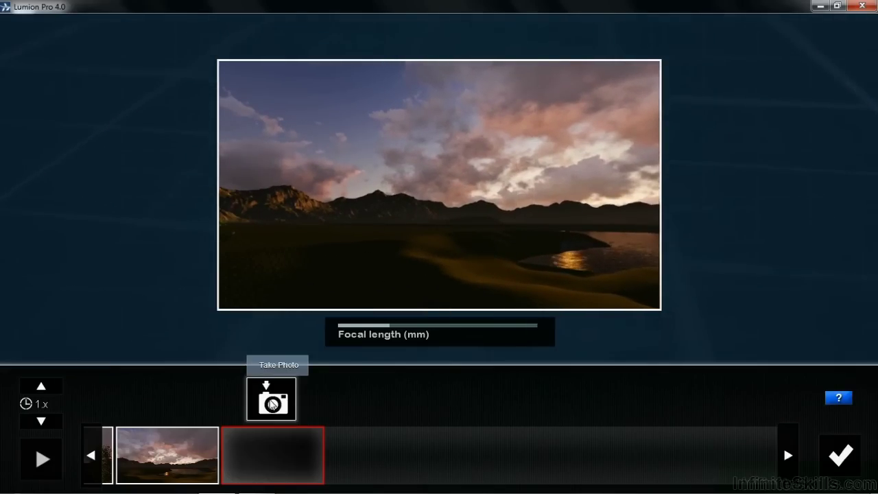
click(274, 404)
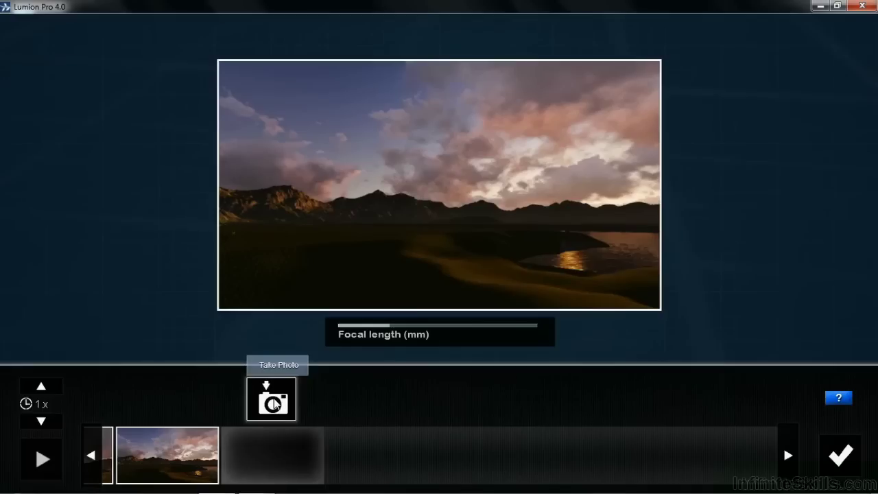
Step: Frame the yellow house's glass facade and balcony walkway and capture a fourth keyframe
right_drag(381, 204, 240, 214)
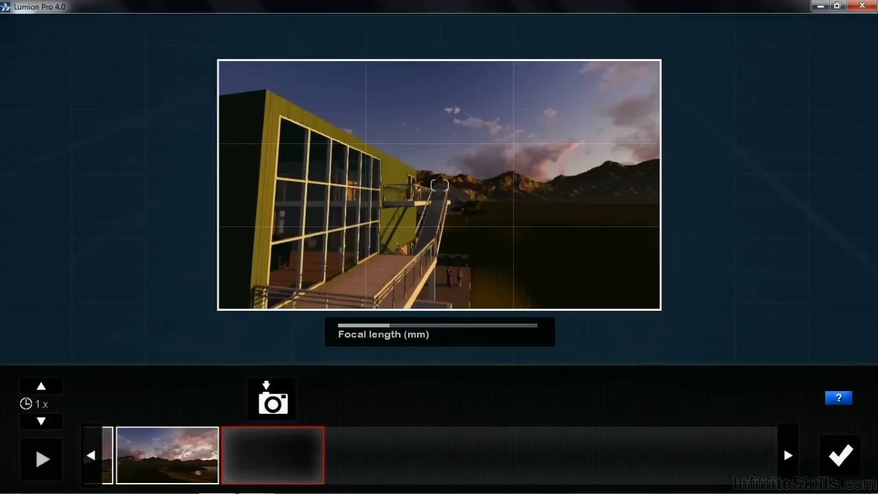
mouse_move(413, 254)
right_down()
mouse_move(425, 268)
mouse_move(412, 247)
mouse_move(404, 271)
mouse_move(398, 264)
right_up()
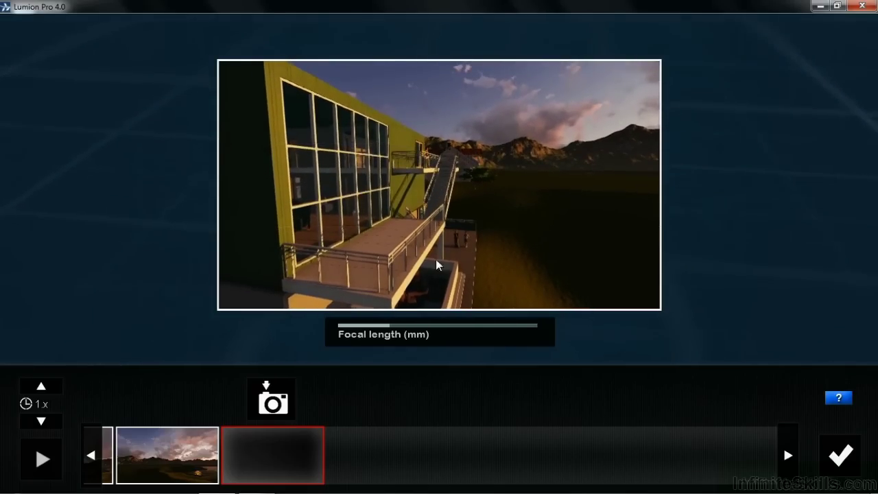
click(273, 401)
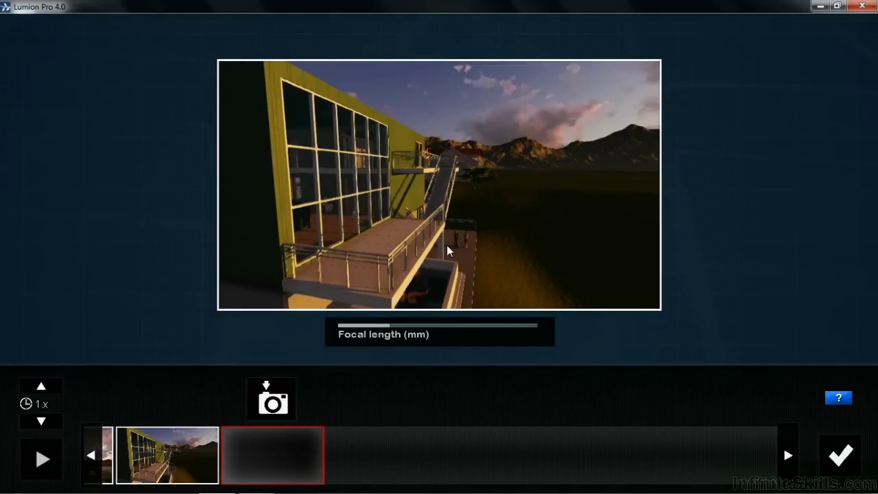
Step: Capture a three-quarter keyframe of the house and stairs, then a frontal house keyframe
key(d)
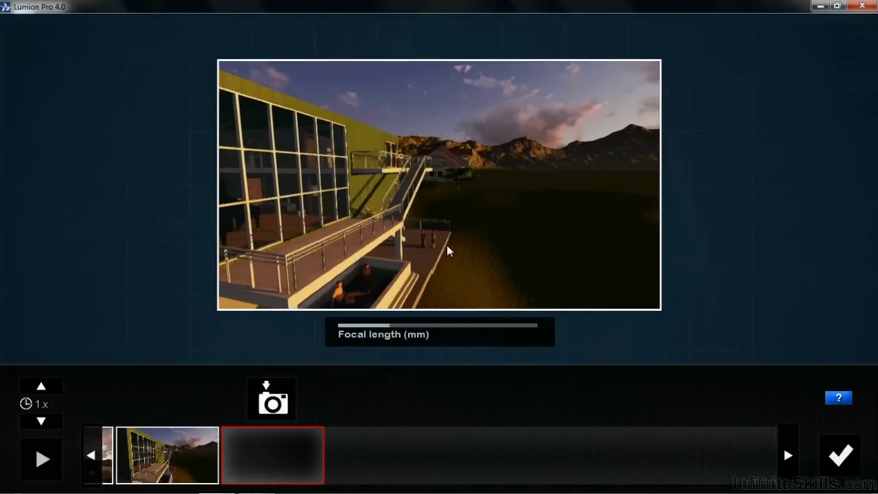
key(d)
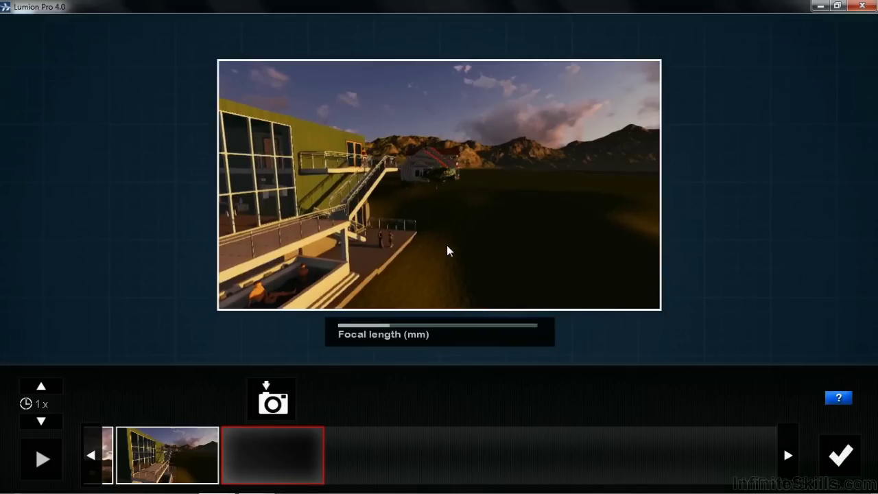
mouse_move(447, 245)
right_down()
mouse_move(425, 247)
mouse_move(522, 247)
right_up()
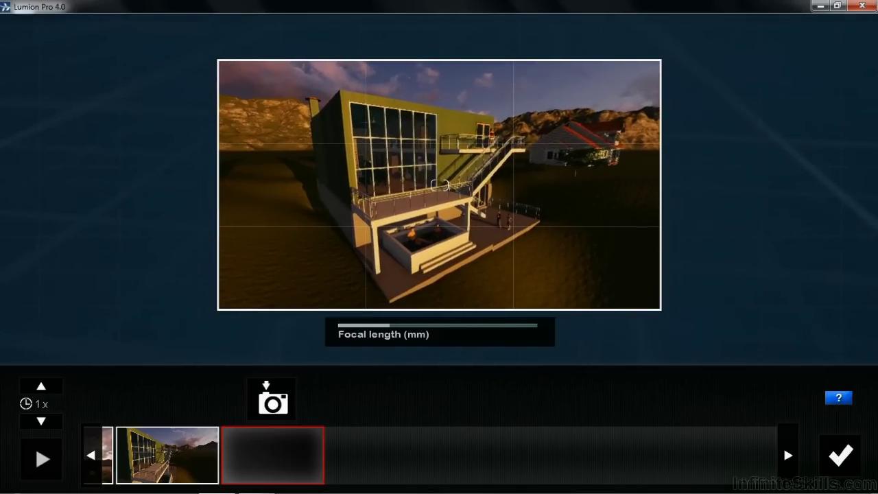
click(274, 403)
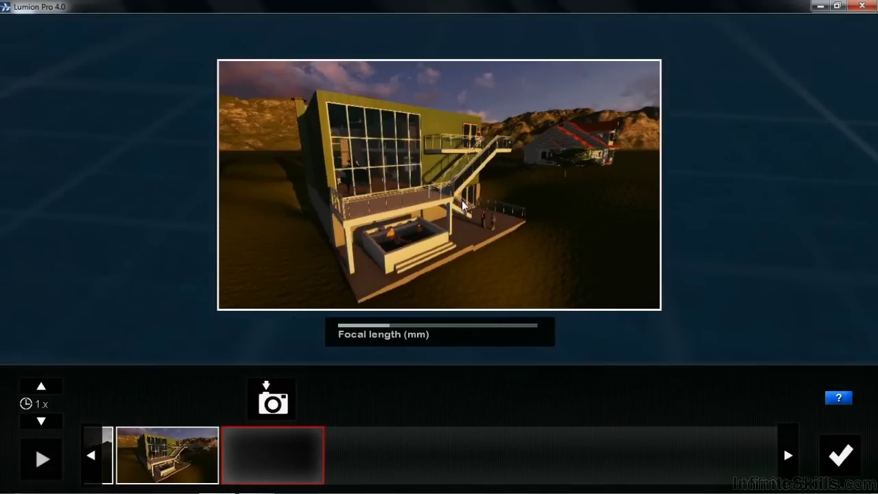
mouse_move(462, 200)
right_down()
mouse_move(432, 192)
mouse_move(443, 163)
right_up()
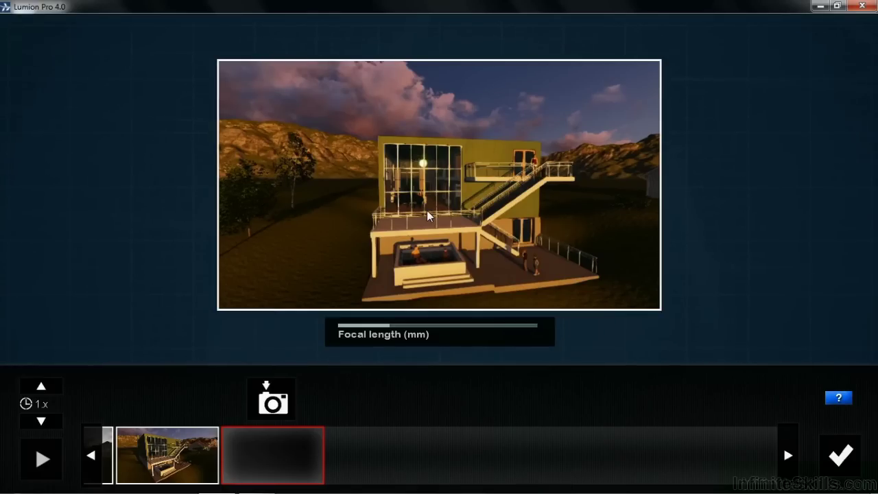
click(273, 403)
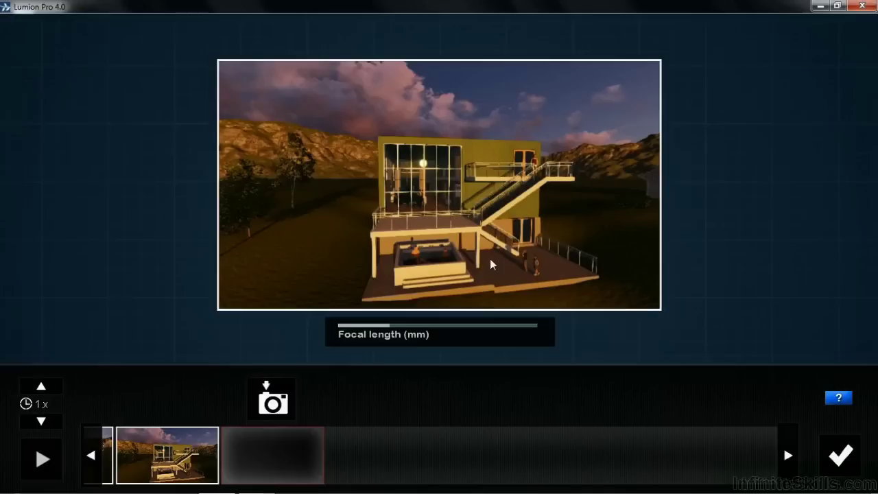
Step: Zoom toward the glass facade and capture two progressively closer keyframes of the piano room
scroll(420, 199, up, 5)
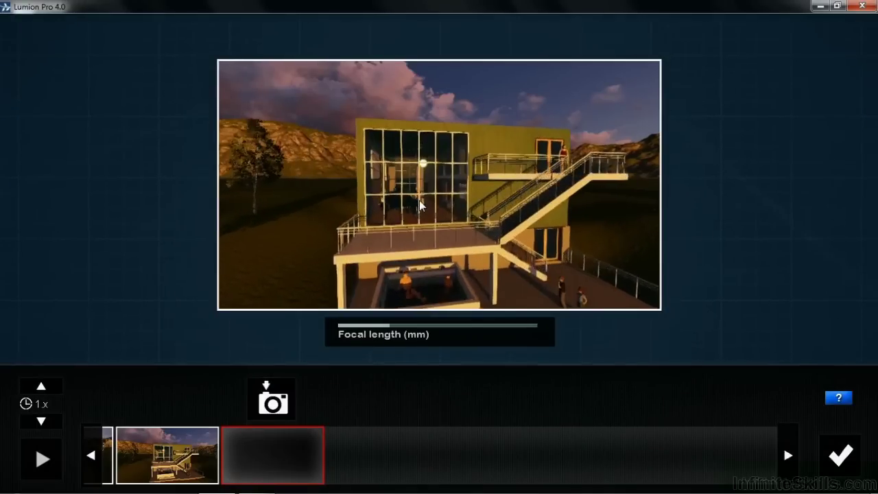
scroll(420, 205, up, 2)
scroll(419, 205, up, 2)
scroll(419, 205, up, 2)
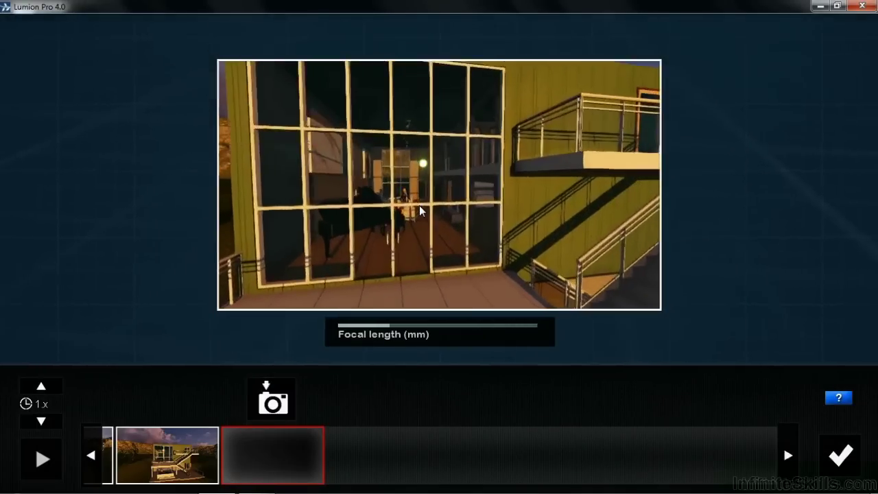
click(274, 408)
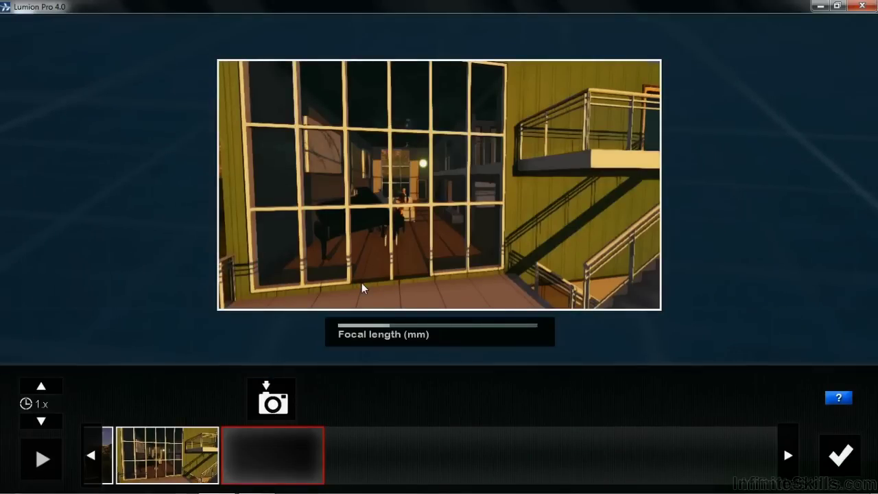
scroll(362, 282, up, 3)
scroll(363, 283, up, 2)
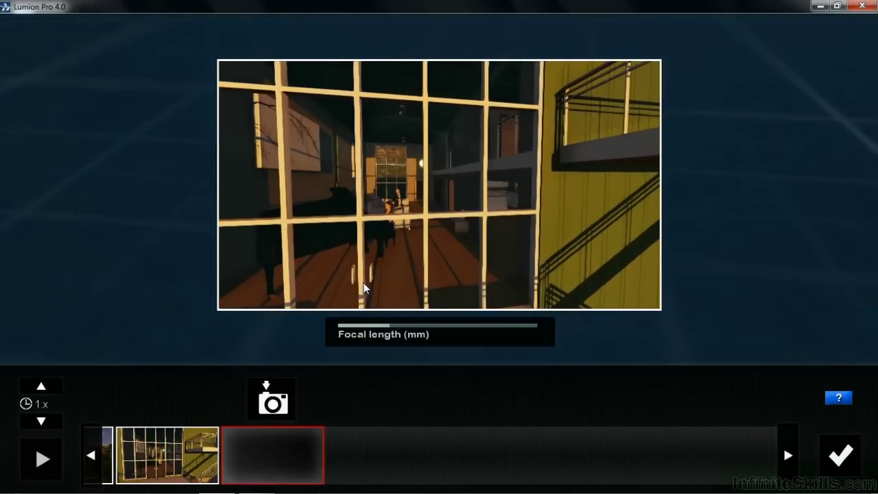
click(274, 403)
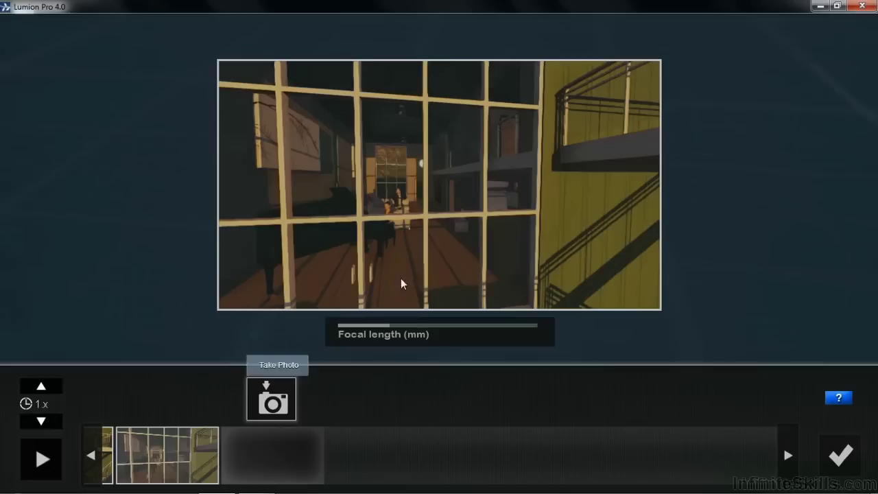
Step: Reframe outside along the balcony and outside stairs and capture that keyframe
right_drag(430, 247, 480, 247)
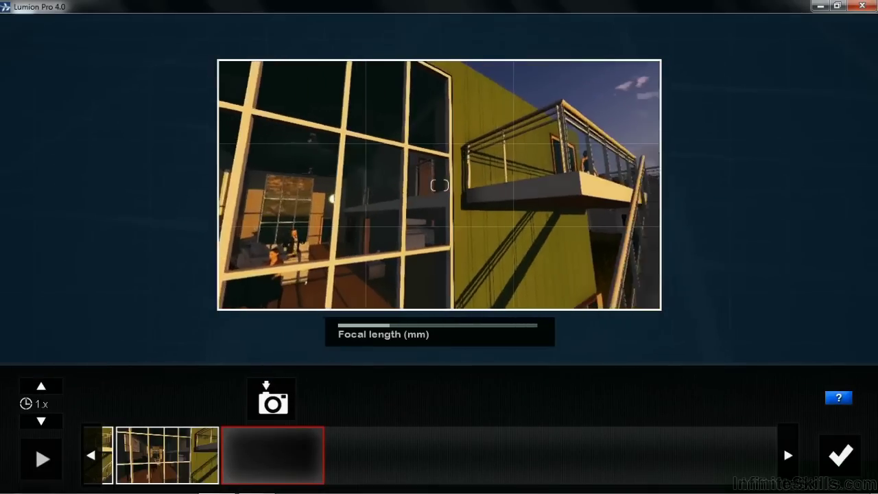
key(d)
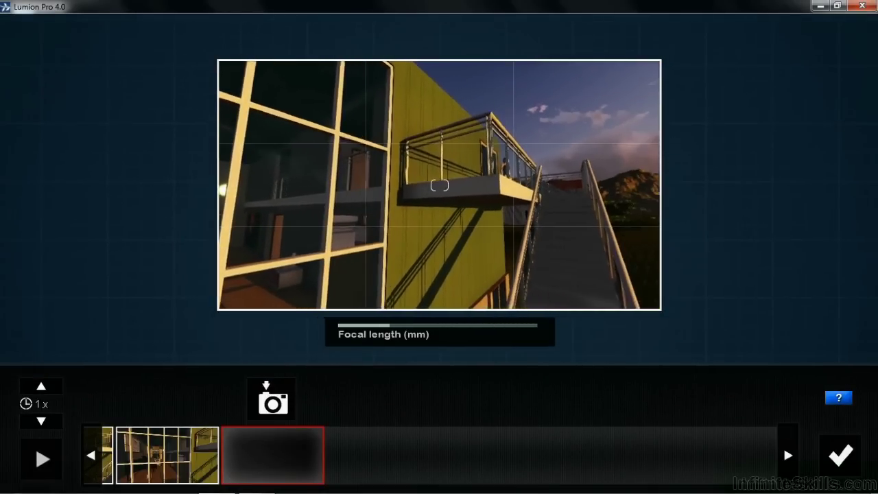
right_drag(431, 240, 446, 237)
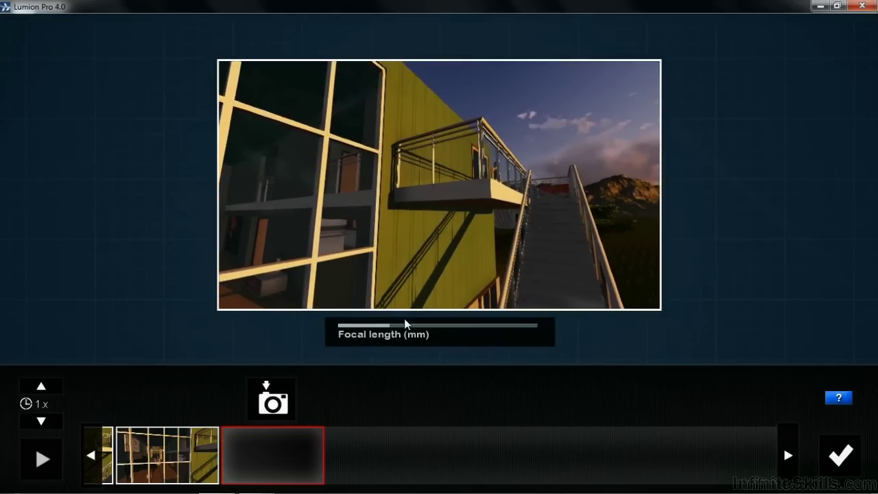
click(275, 401)
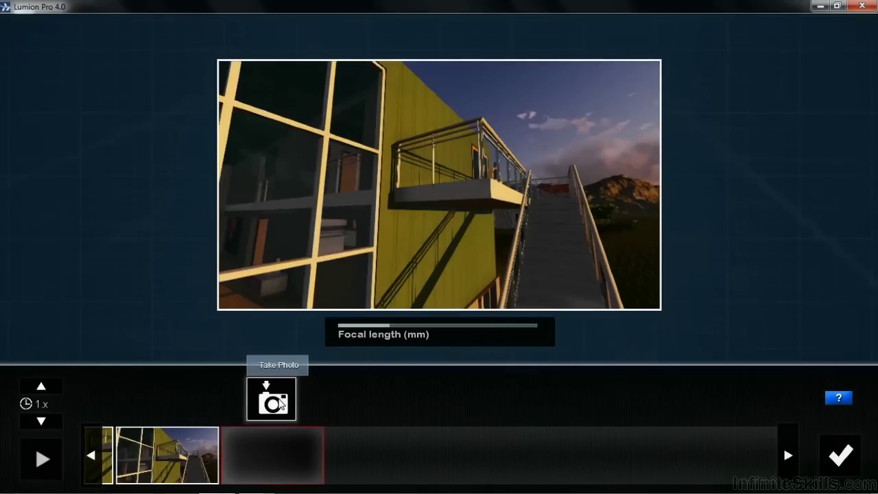
Step: Capture three keyframes: dusk lake and hills, trees beyond the deck railing, then the piano room window
mouse_move(376, 284)
right_down()
mouse_move(521, 282)
mouse_move(378, 278)
right_up()
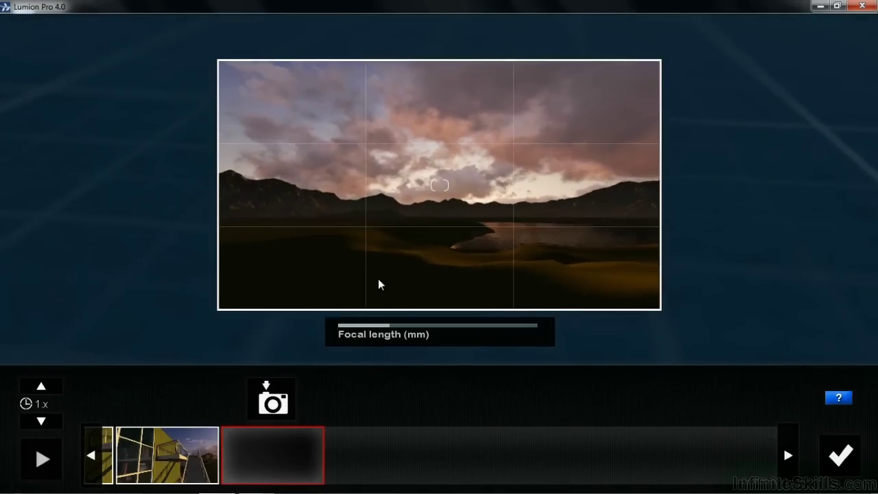
click(274, 398)
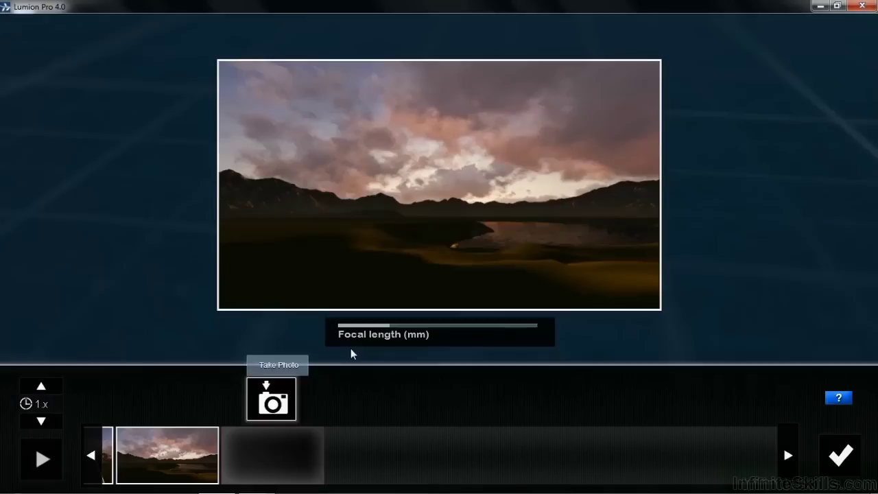
mouse_move(350, 348)
right_down()
mouse_move(508, 346)
mouse_move(460, 226)
right_up()
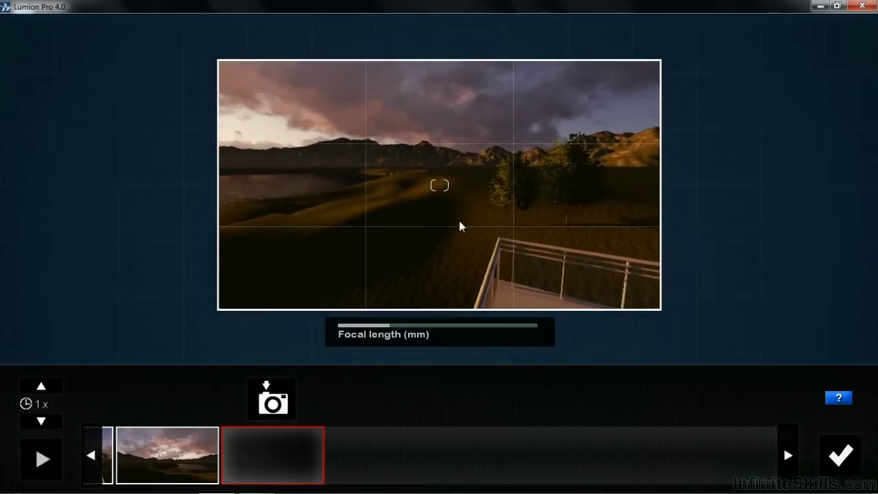
click(273, 404)
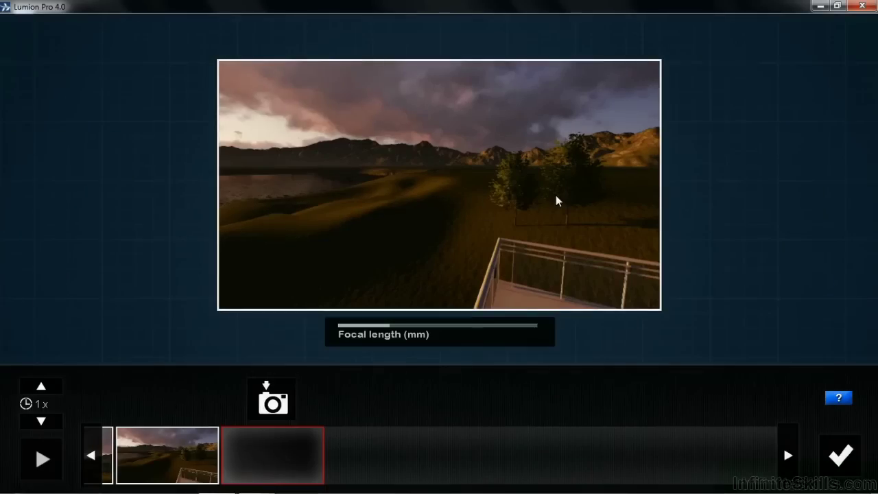
mouse_move(556, 195)
right_down()
mouse_move(659, 195)
mouse_move(641, 236)
right_up()
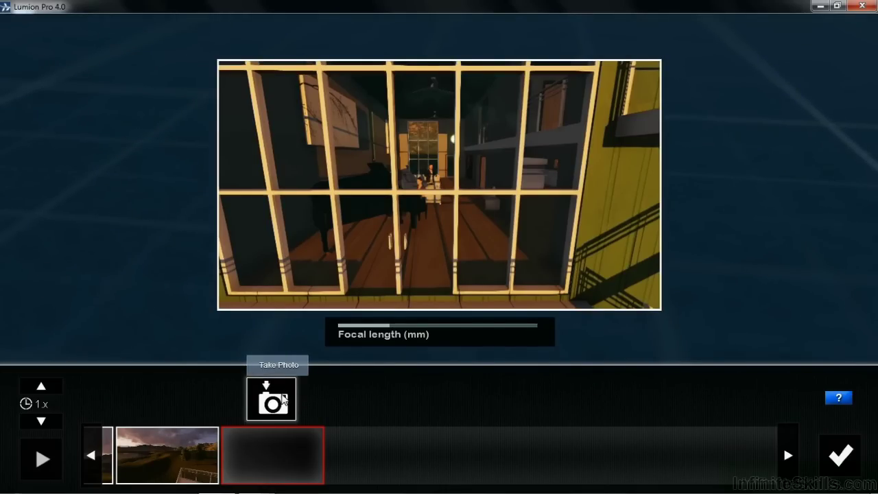
click(283, 399)
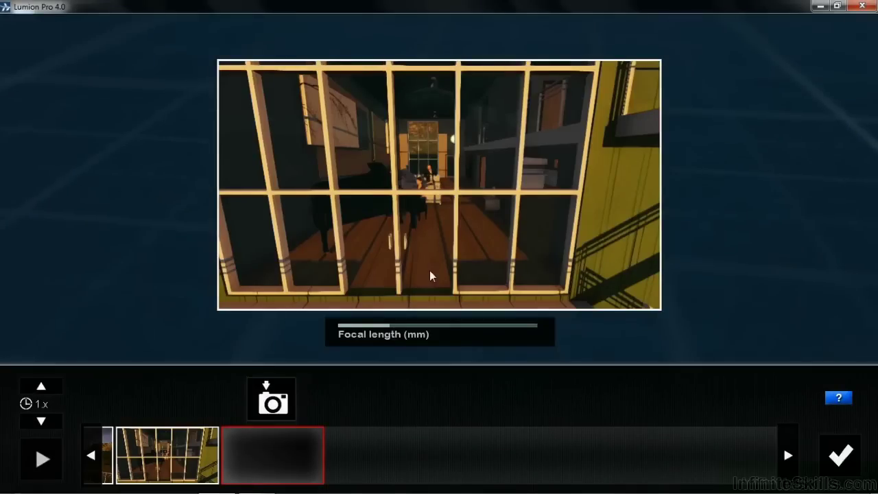
Step: Zoom inside to capture a pianist keyframe, then a closer piano-and-pianist keyframe
scroll(535, 233, up, 3)
scroll(531, 225, up, 5)
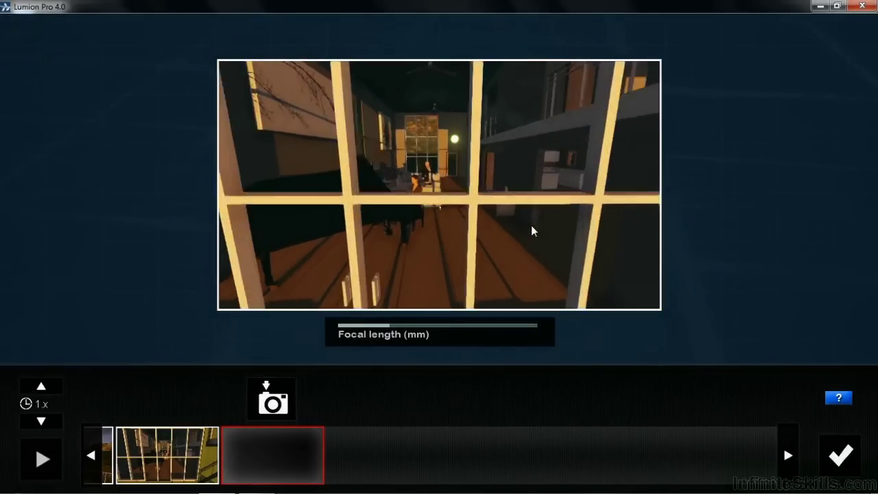
scroll(604, 234, up, 5)
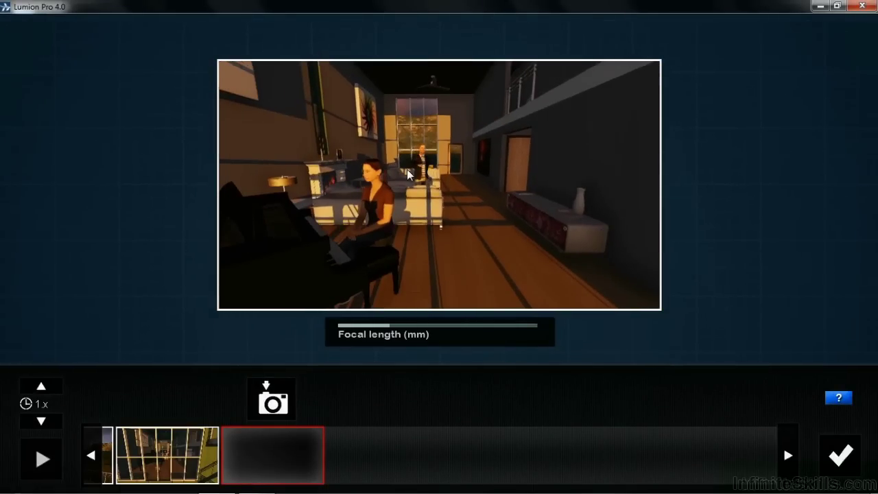
click(279, 397)
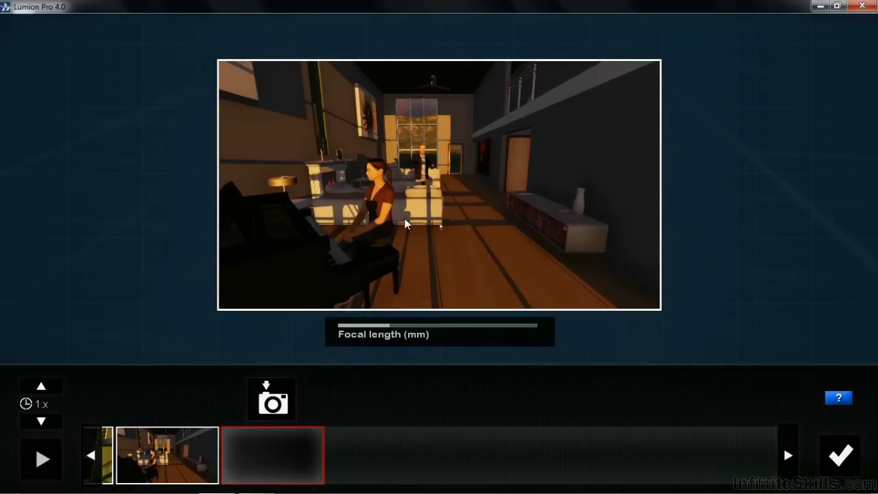
right_drag(365, 206, 343, 206)
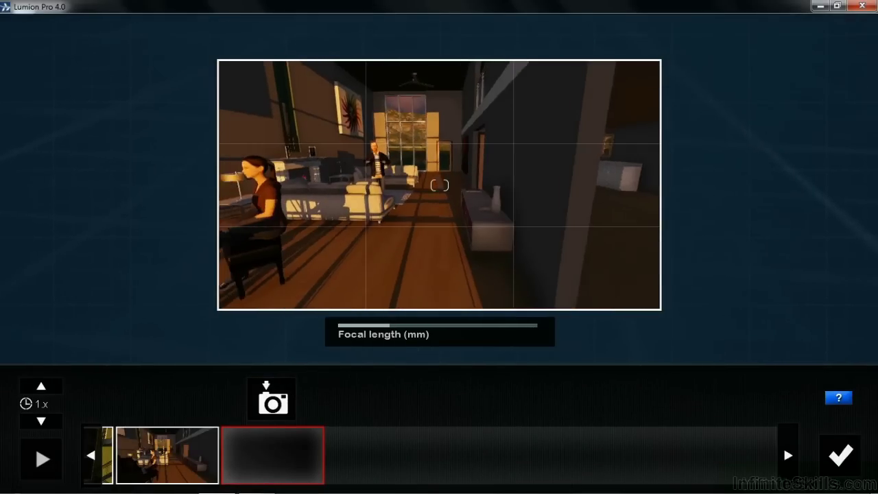
right_drag(439, 185, 467, 271)
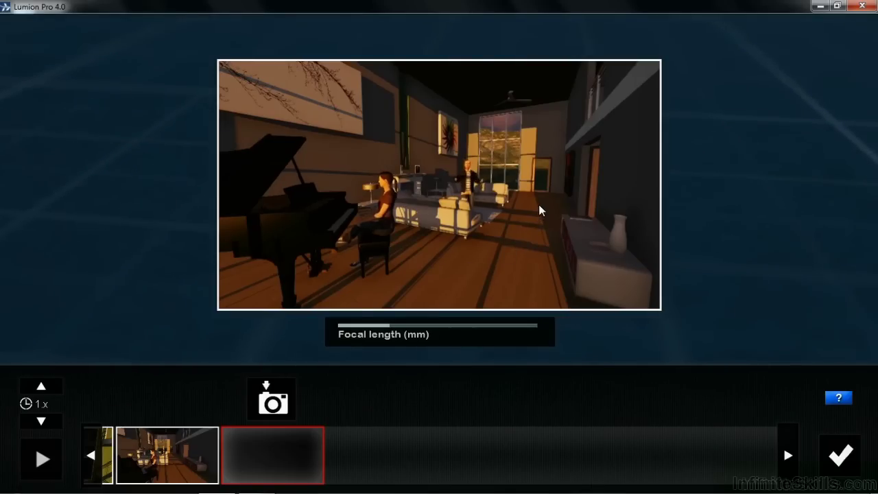
key(w)
right_drag(439, 206, 398, 205)
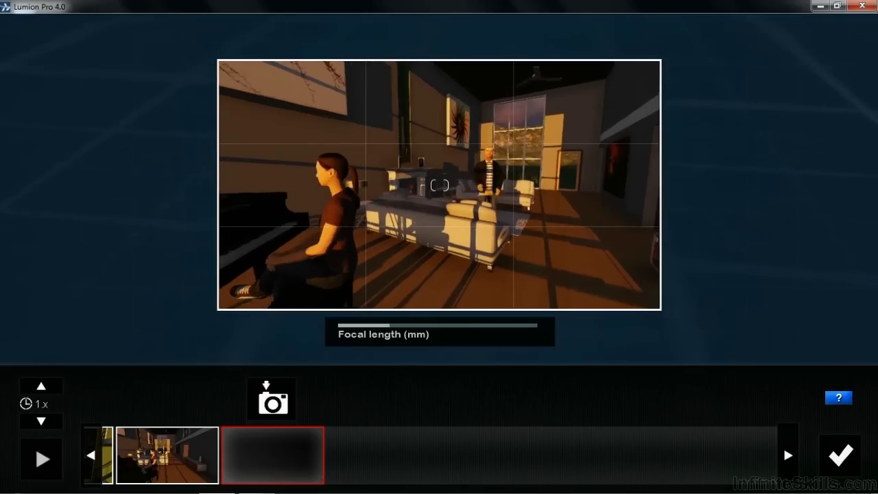
click(277, 401)
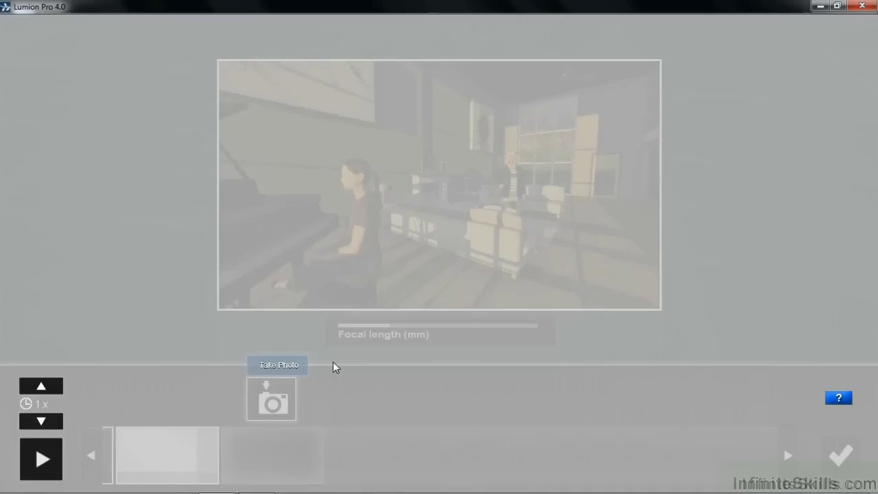
Step: Capture a living-room keyframe of the standing man and sofas, then the piano, windows and fireplace
right_drag(419, 222, 406, 206)
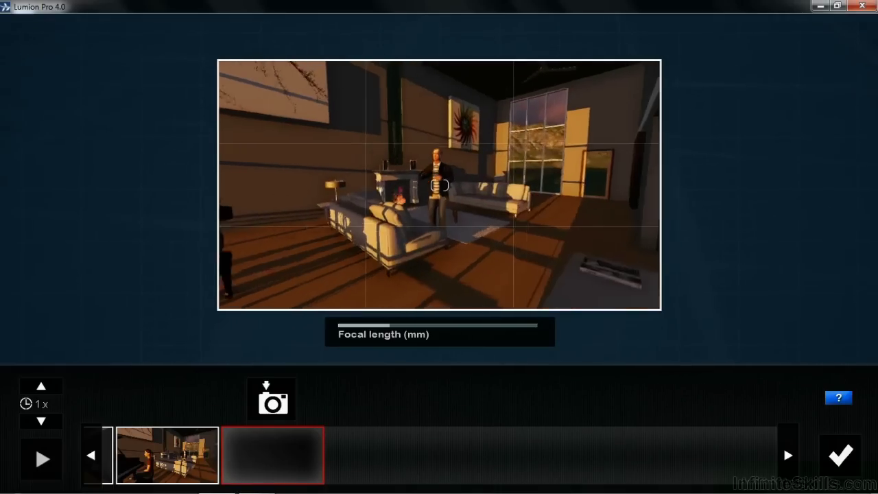
key(d)
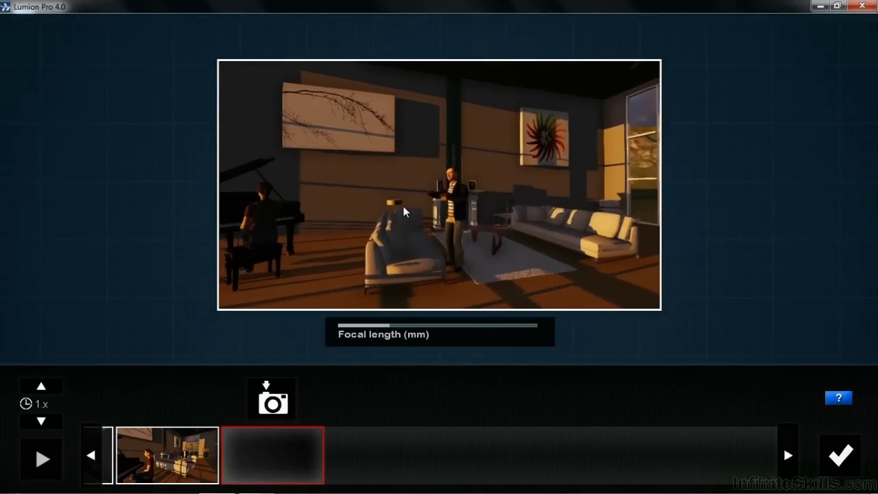
key(w)
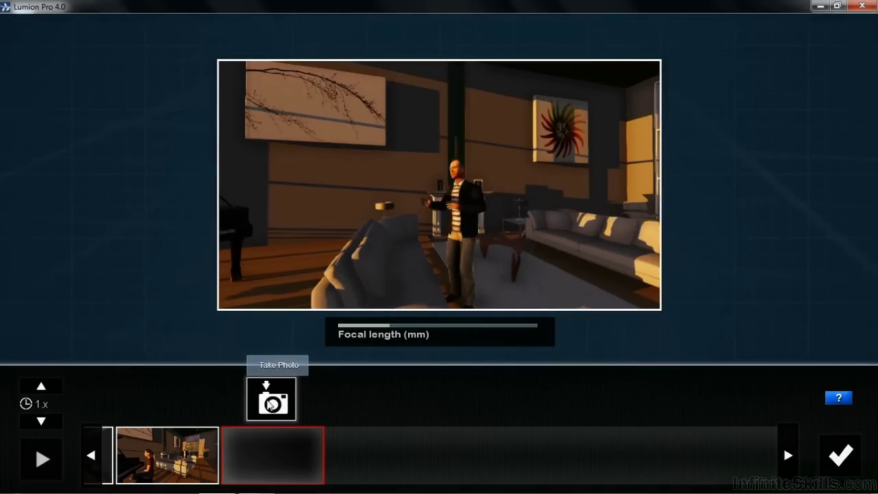
click(281, 402)
right_drag(405, 260, 405, 259)
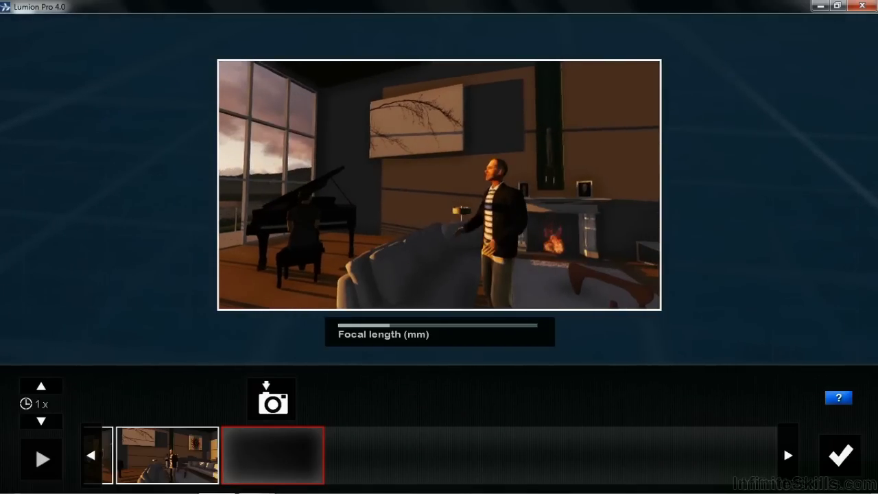
mouse_move(439, 186)
right_down()
mouse_move(412, 185)
mouse_move(439, 178)
right_up()
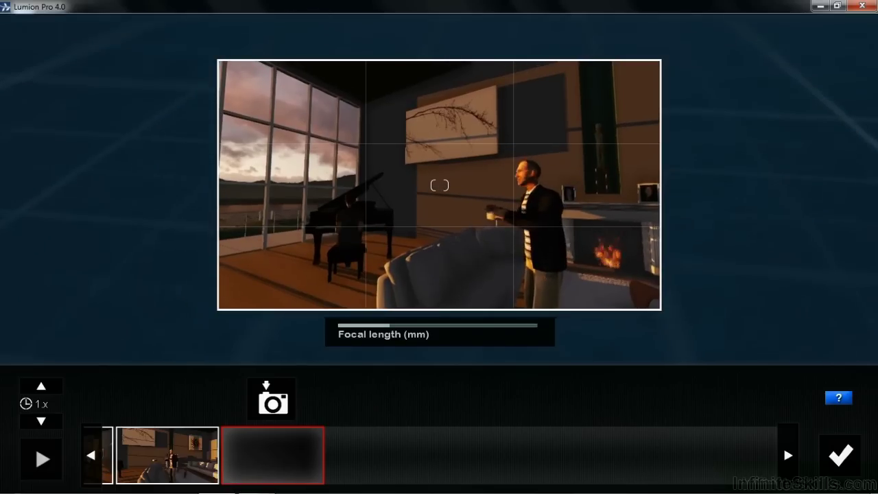
click(278, 405)
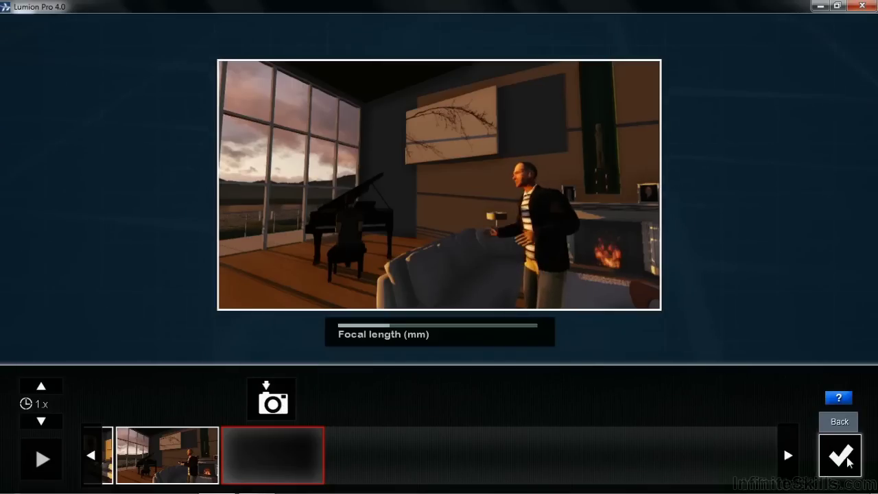
Step: Finish the keyframes and add a Titles effect from the movie effects library
click(841, 456)
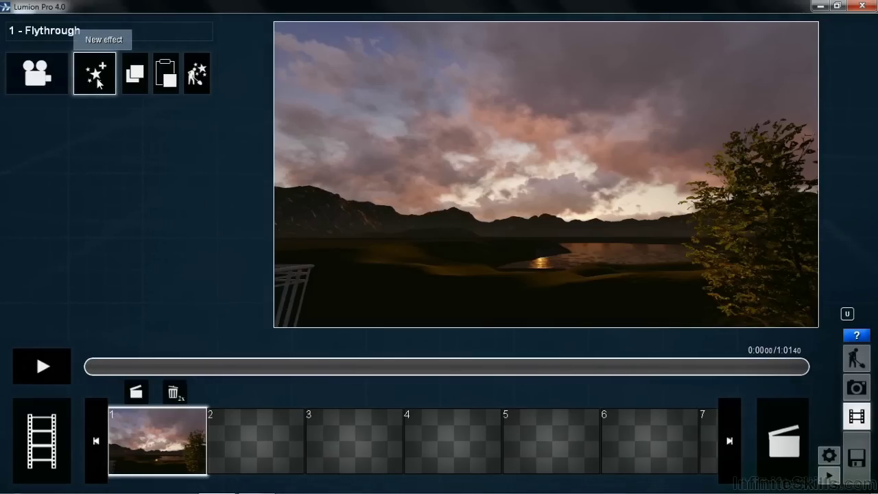
click(97, 82)
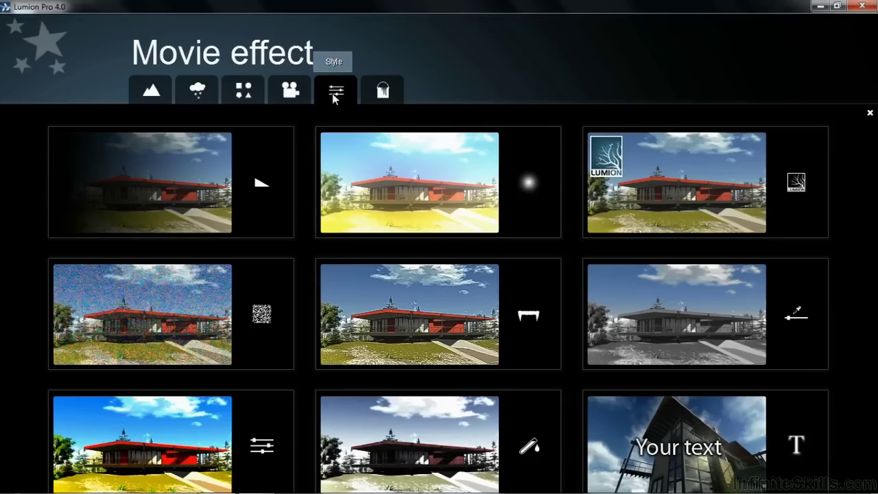
click(667, 427)
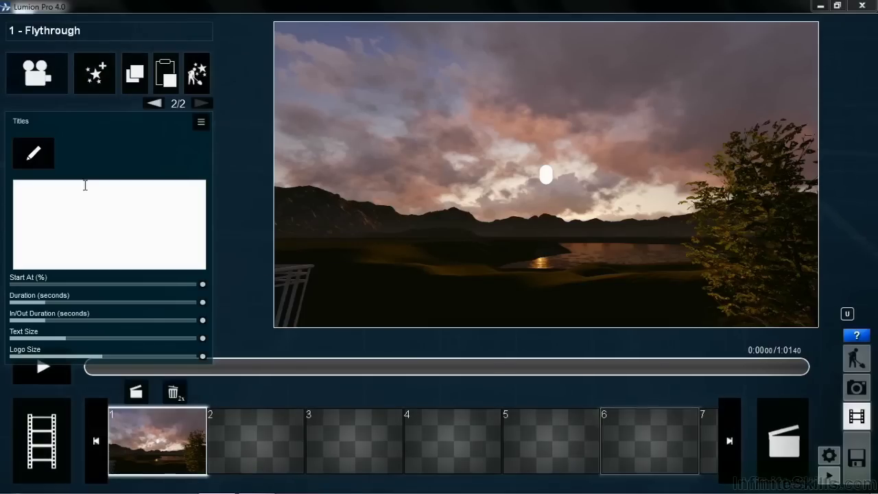
Step: Set the title to the Stripes style with the Permanent Marker font in the style editor
click(36, 159)
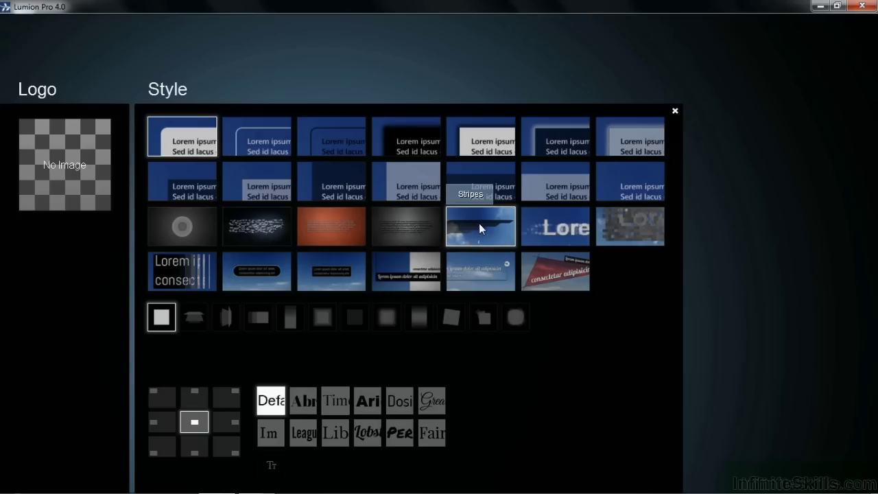
click(479, 223)
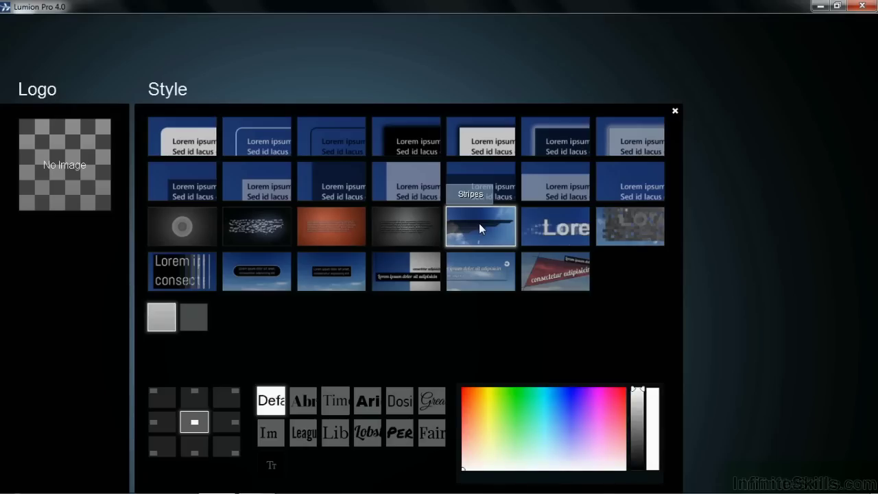
click(397, 436)
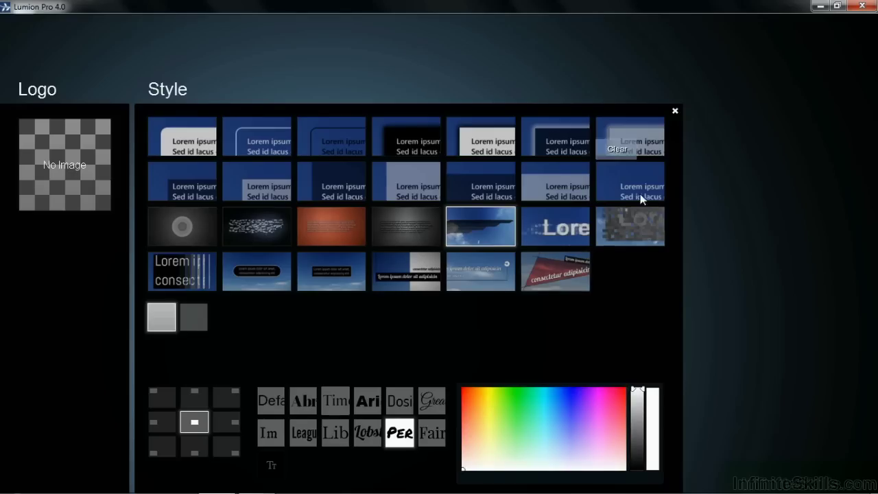
click(675, 112)
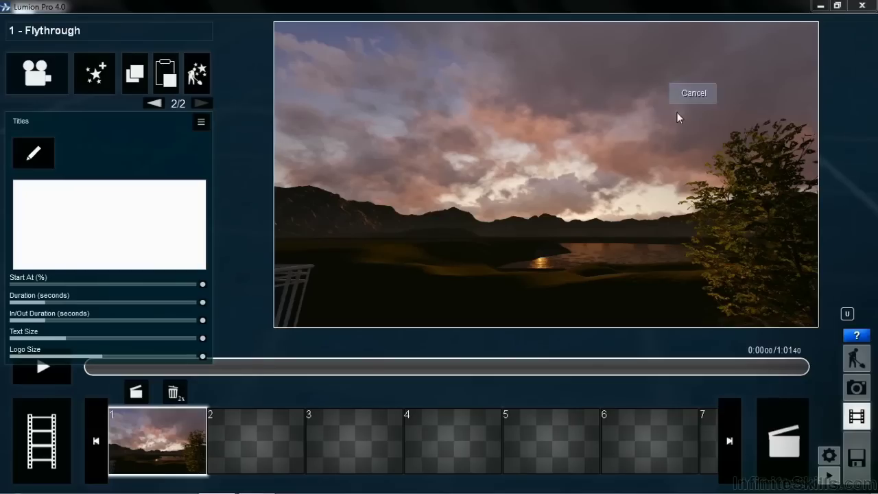
Step: Enter the title 'Lumion makes your dreams come to life' with a line break before 'dreams'
click(44, 195)
text(L)
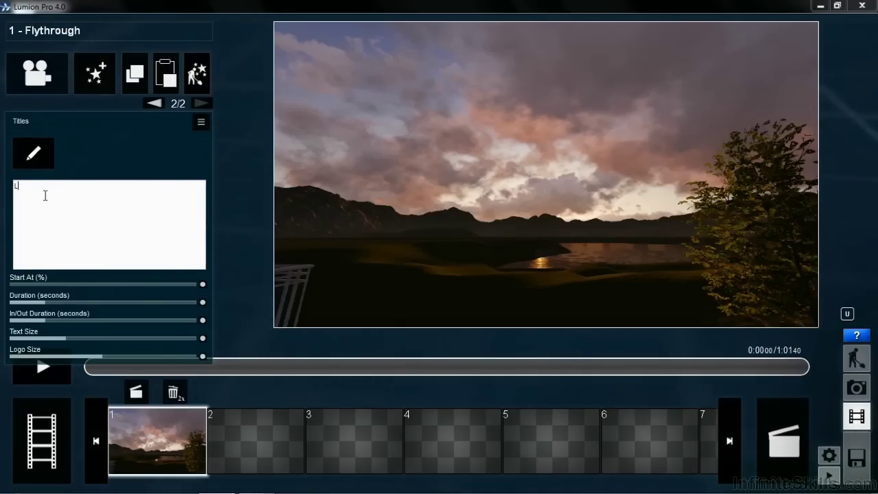
text(umion m)
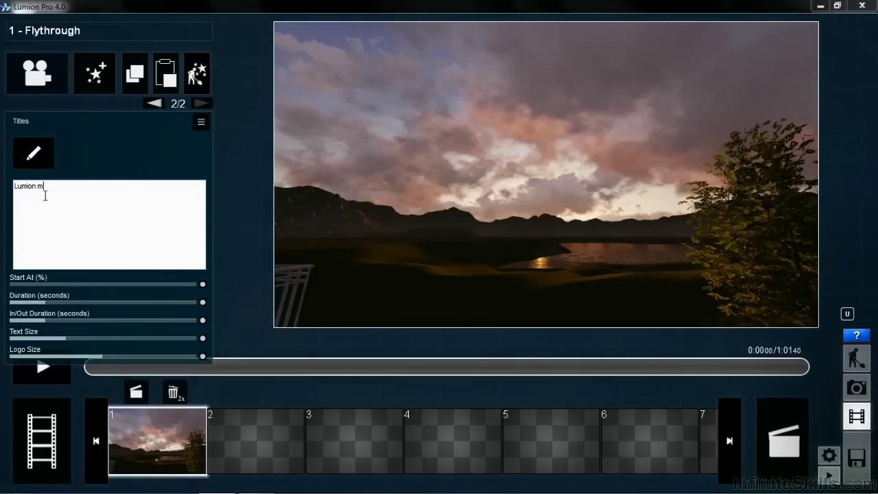
text(akes your dreams)
text( come to life.)
click(70, 189)
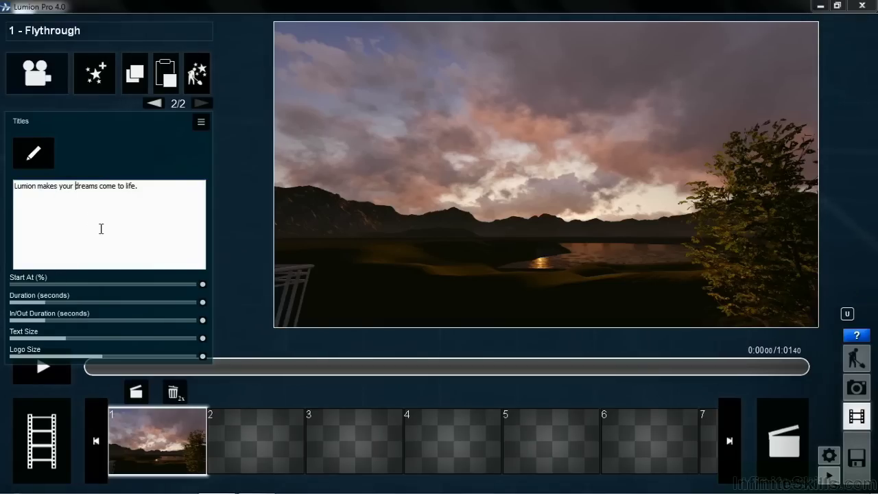
key(Return)
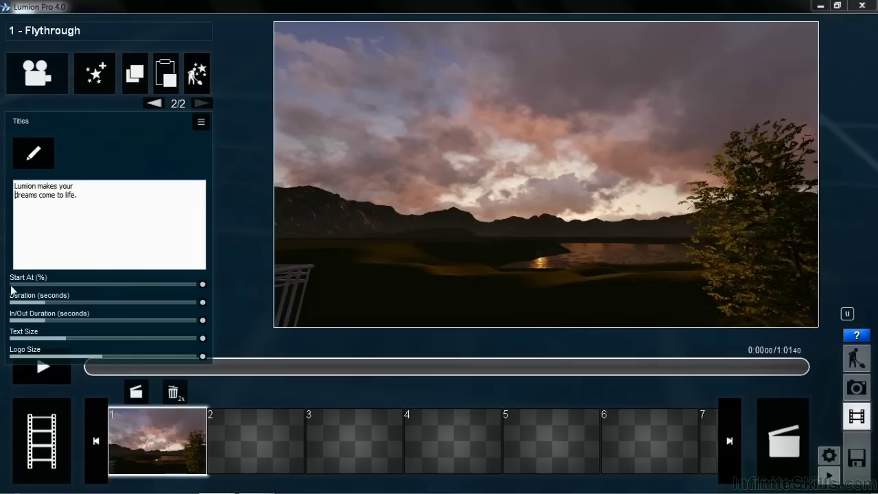
Step: Set the title to start at about 51.7 and last about 5.7 seconds
mouse_move(11, 291)
mouse_down()
mouse_move(133, 293)
mouse_move(179, 282)
mouse_up()
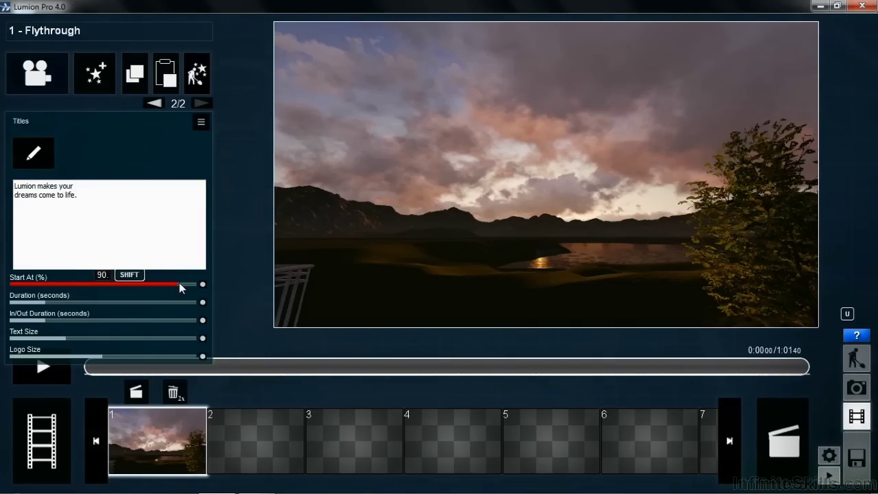
mouse_move(68, 302)
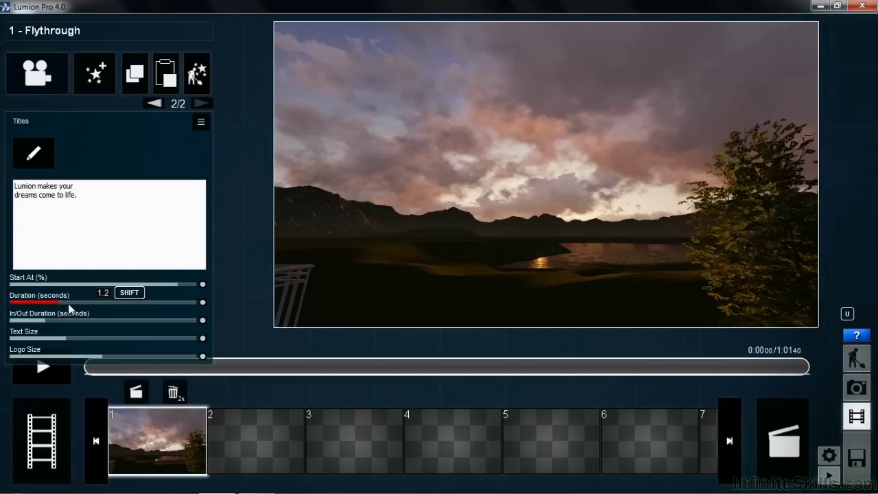
drag(68, 309, 95, 303)
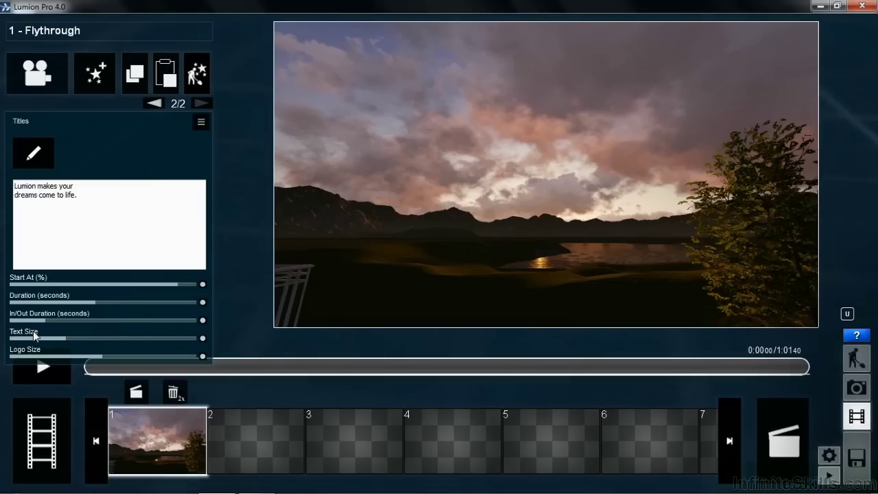
Step: Preview the flythrough and raise the title text size toward 1.6
click(49, 375)
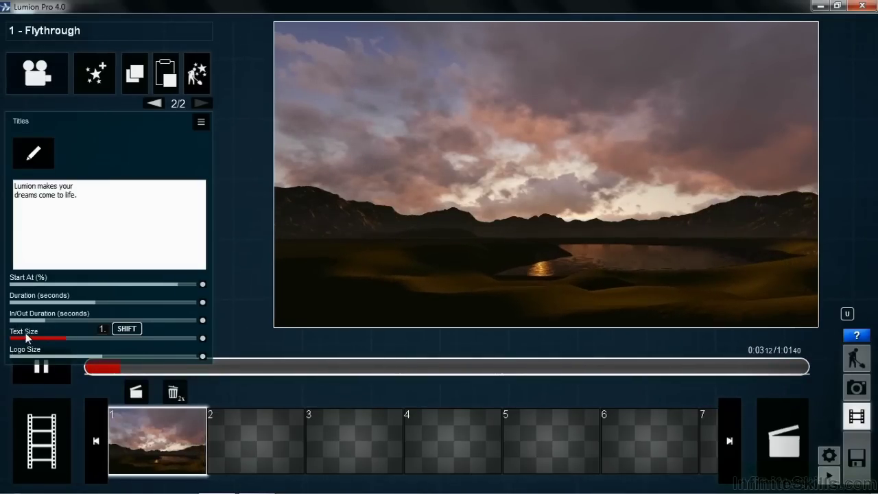
drag(61, 340, 93, 341)
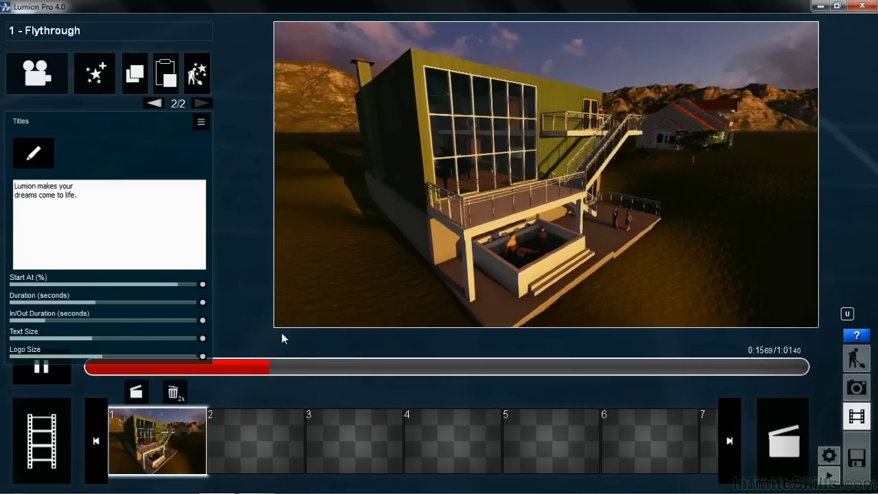
Step: Bring up the whole-movie MP4 save settings and check the resolution options
click(786, 439)
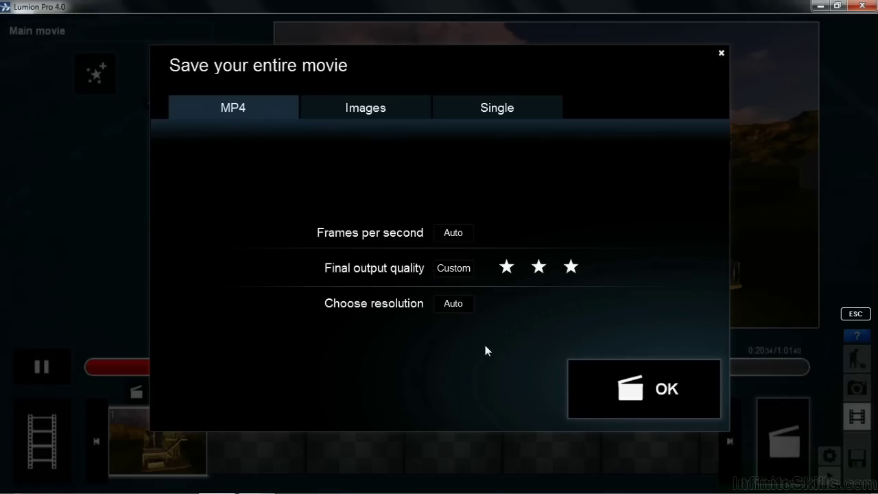
click(467, 314)
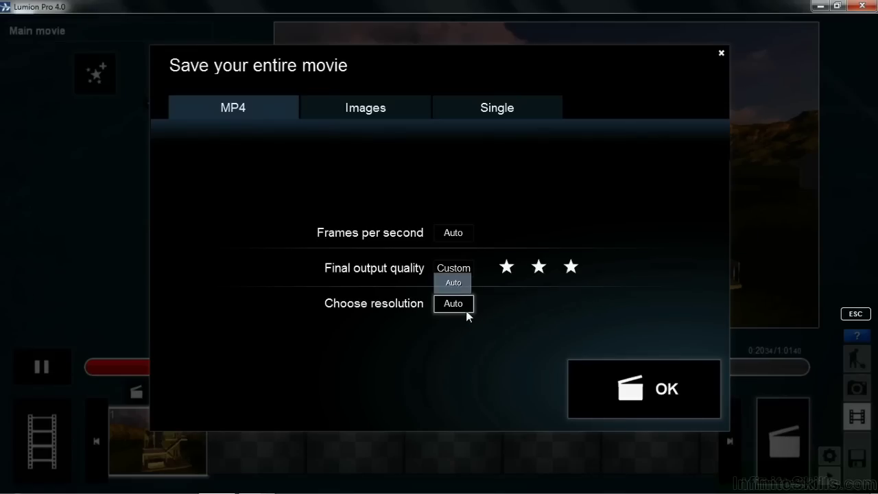